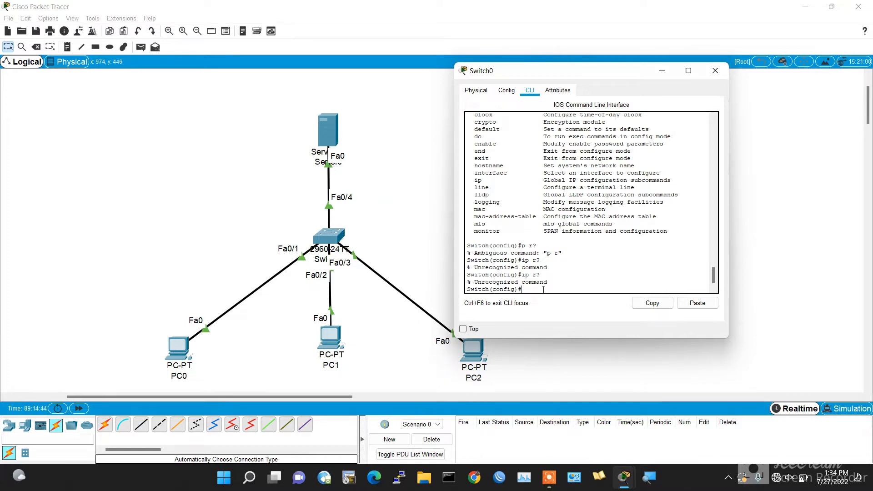
key("Return")
key("Return")
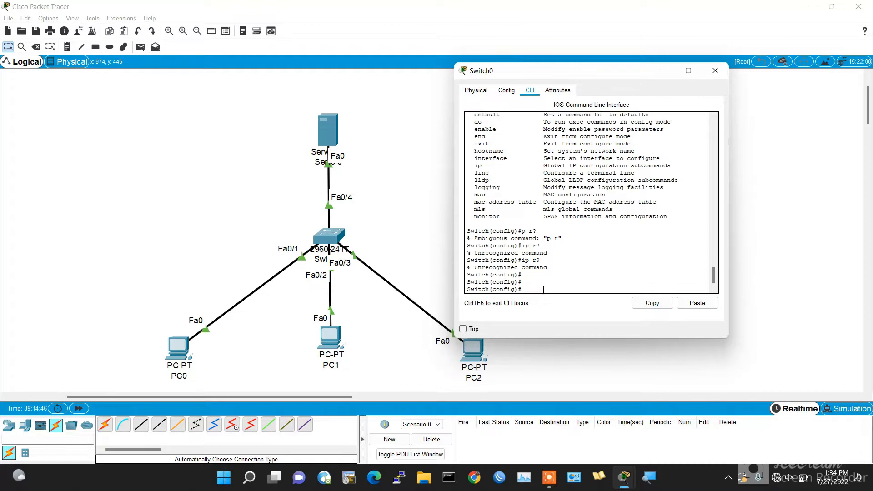
type("conf t")
key("Return")
key("Return")
- Create a DHCP address pool named LAN1 on the switch
type("ip dh")
key("Tab")
type("?")
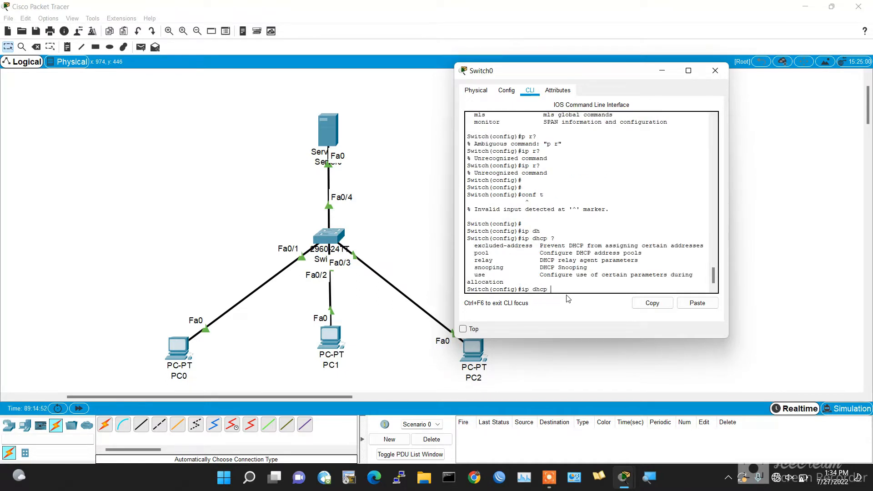
type("poo")
key("Tab")
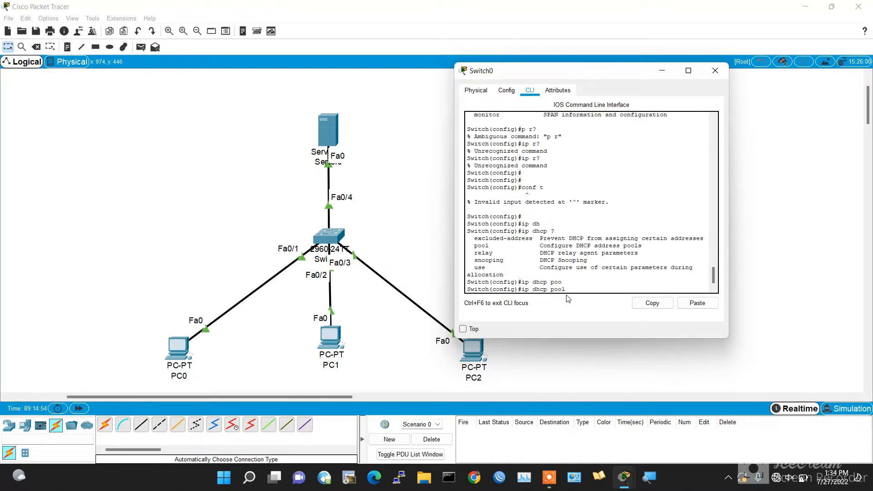
type("?")
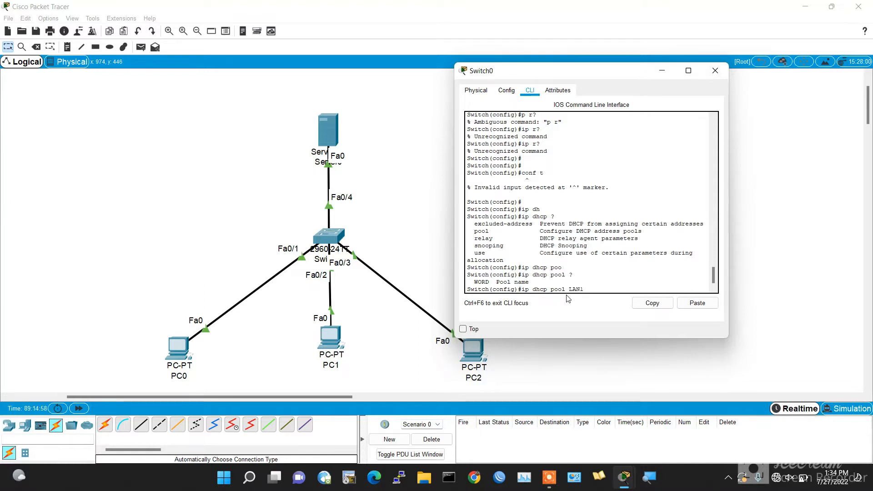
key("Return")
left_click(648, 476)
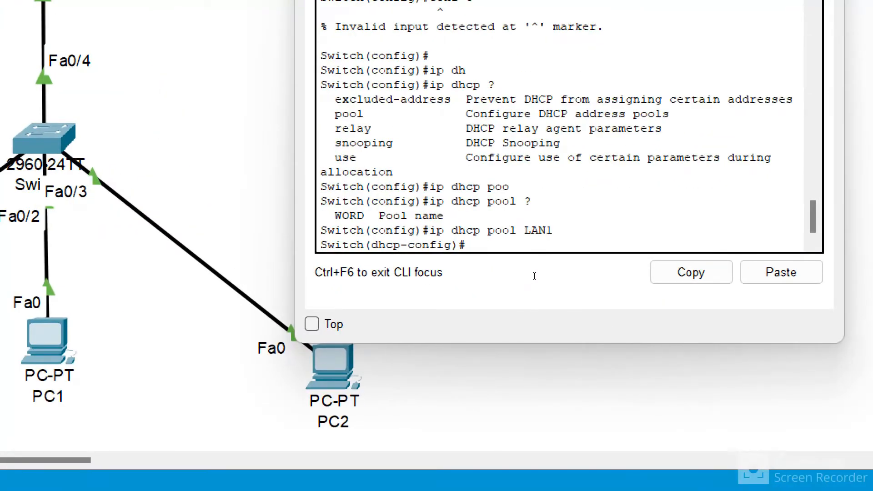
- Set the pool's network to 192.168.1.0 with mask 255.255.255.0
type("net")
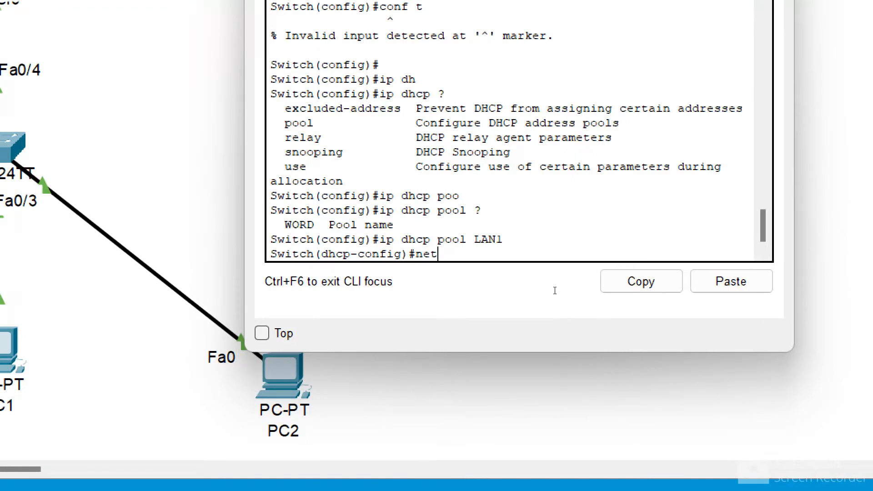
key("Tab")
type("?")
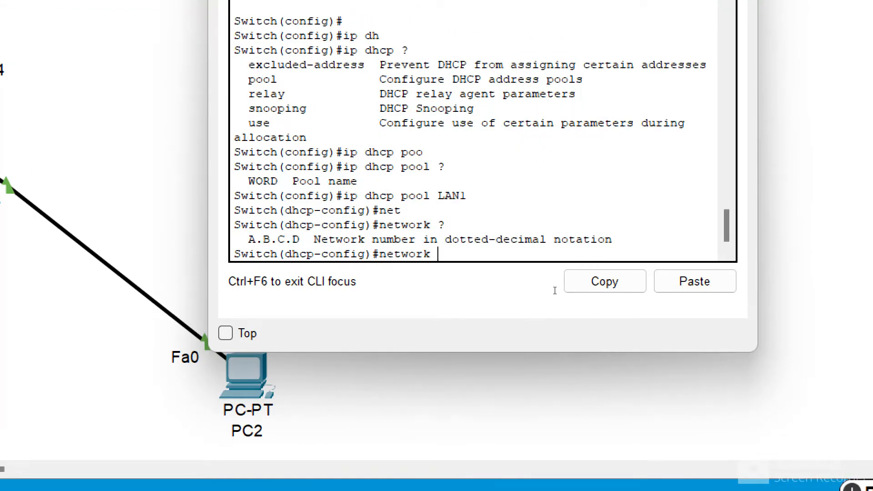
type("192.168.1")
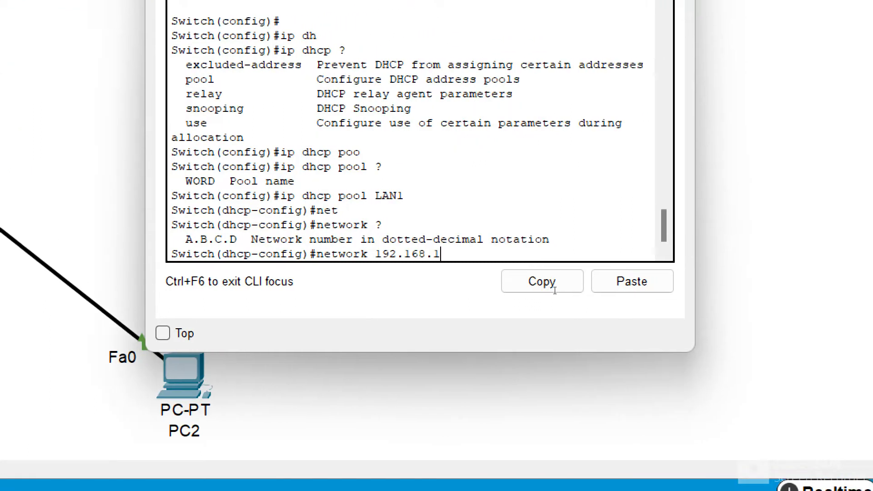
type(".0 ?")
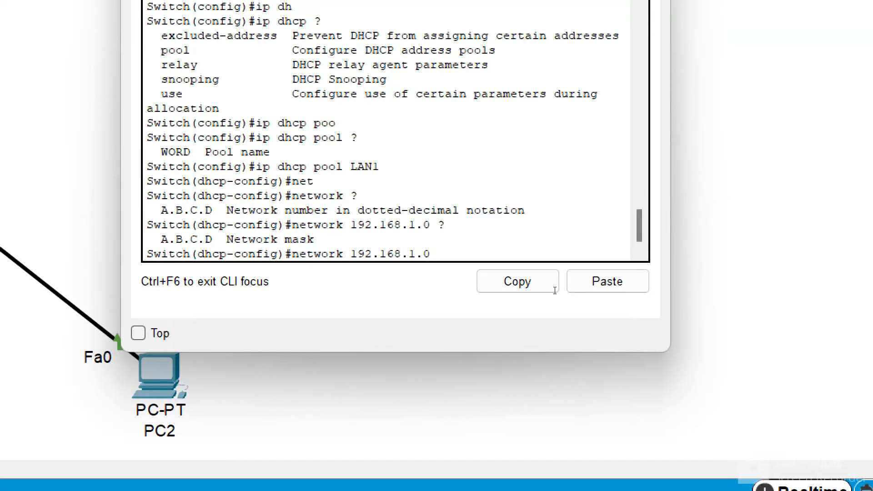
type("255.255.2")
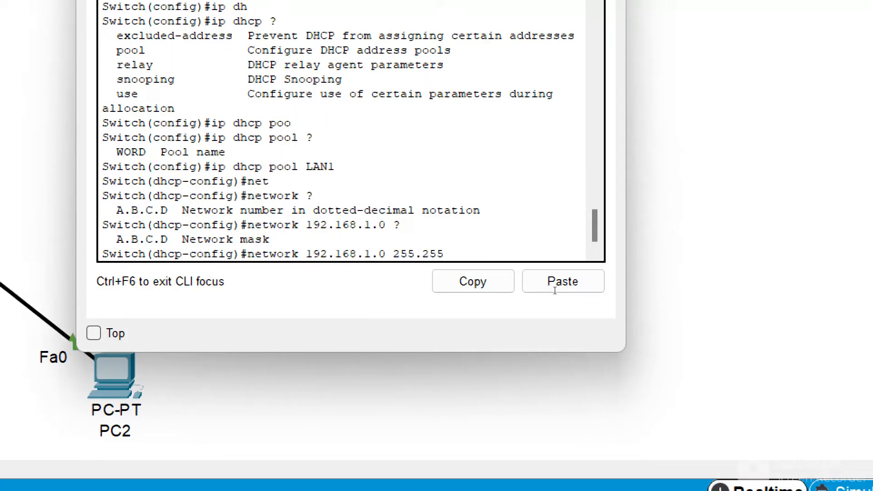
type("55.0")
key("Return")
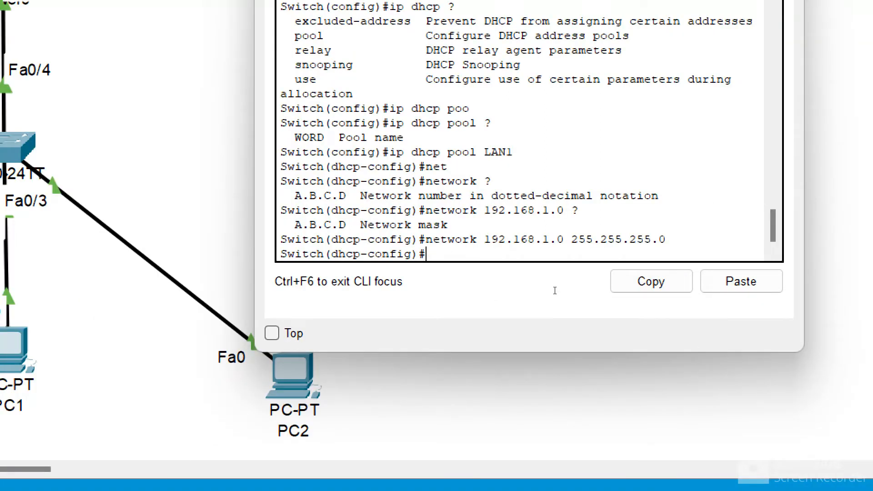
- Set the pool's default router to 192.168.1.1
type("d")
key("Tab")
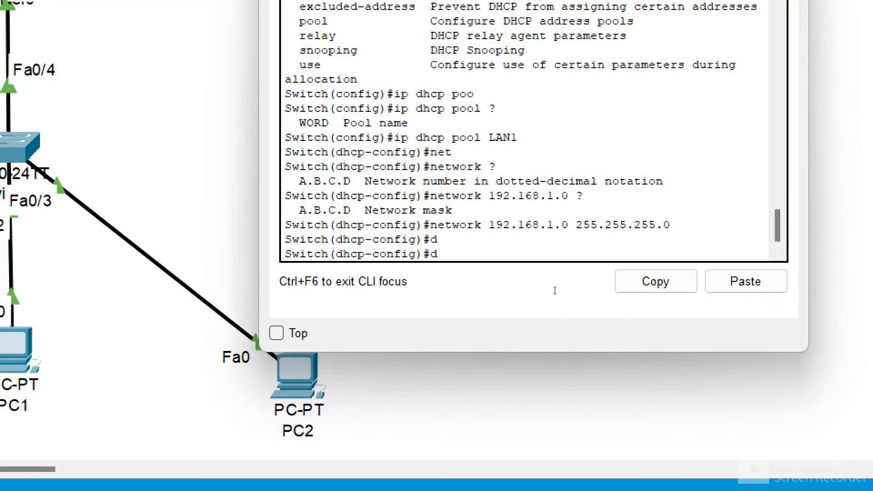
type("e")
key("Tab")
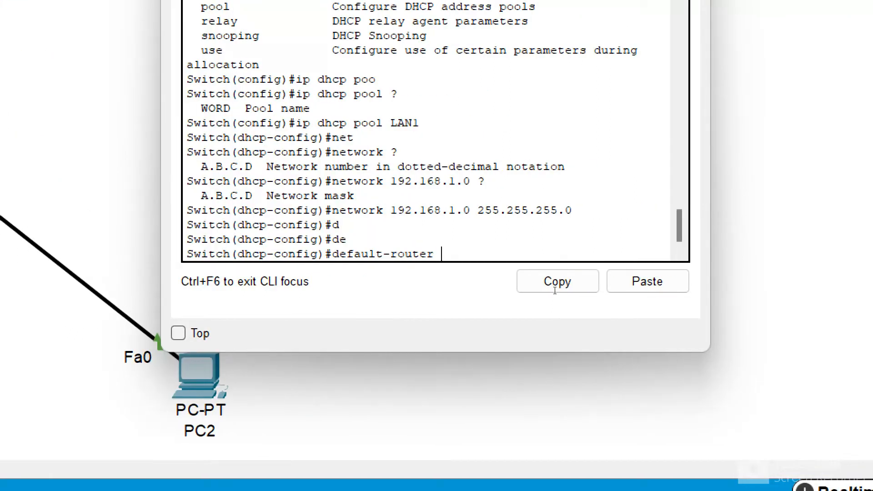
type("192.168.1.")
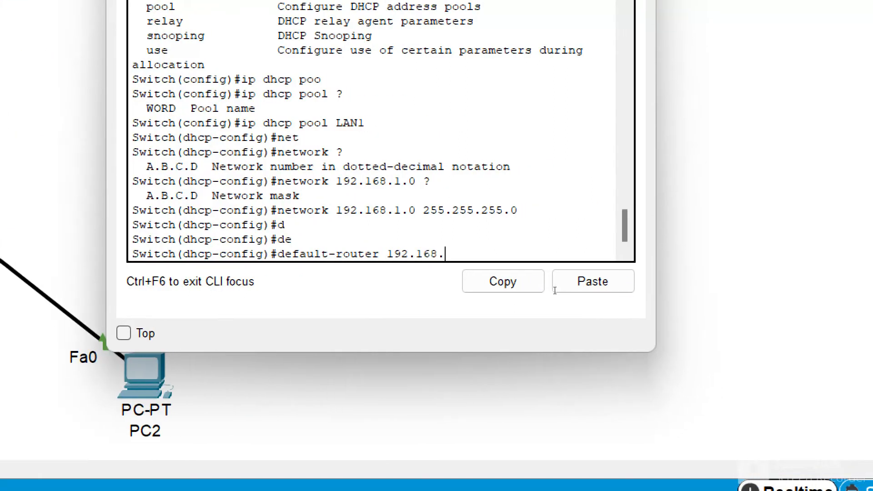
type("1")
key("Return")
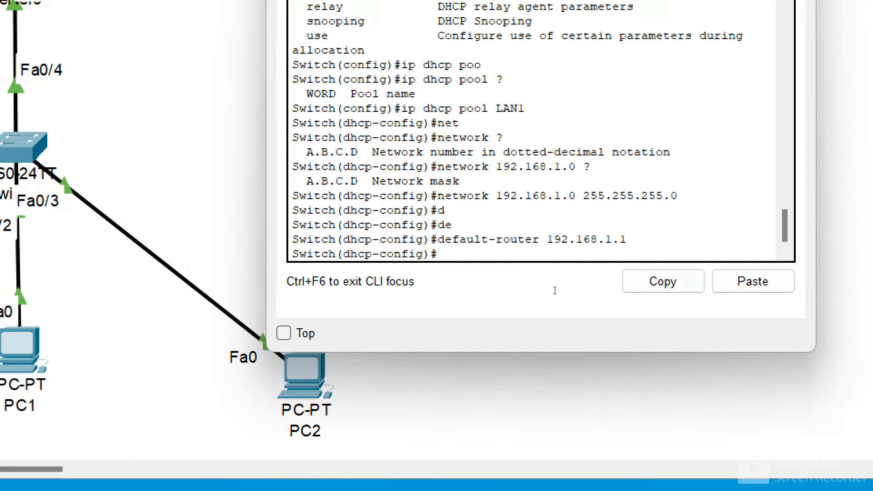
- Set the pool's DNS server to 8.8.8.8
type("?")
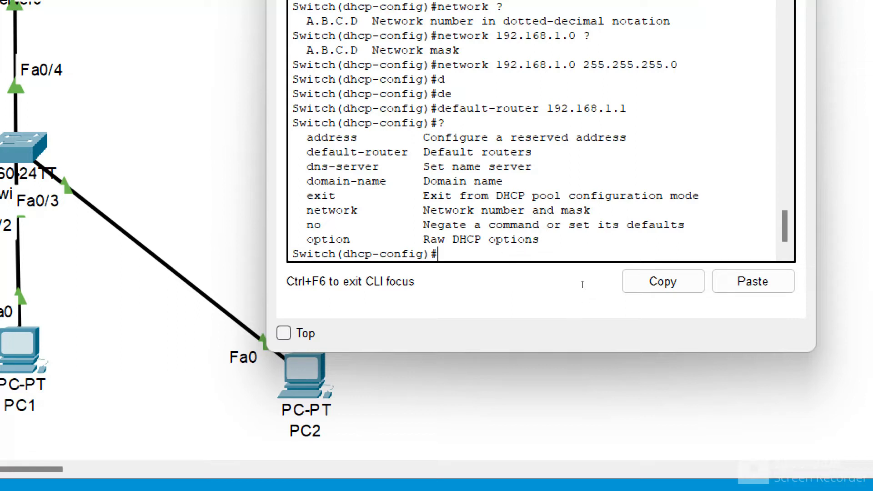
type("dns")
key("Tab")
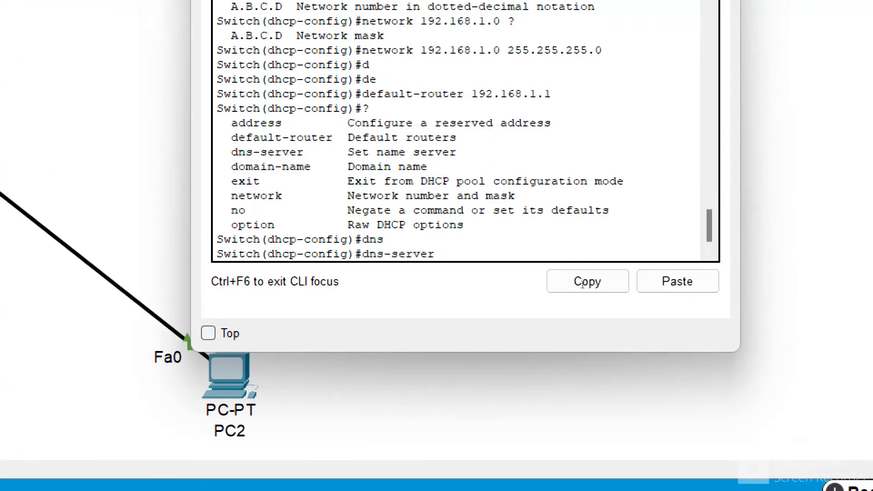
type("8.8.8.8")
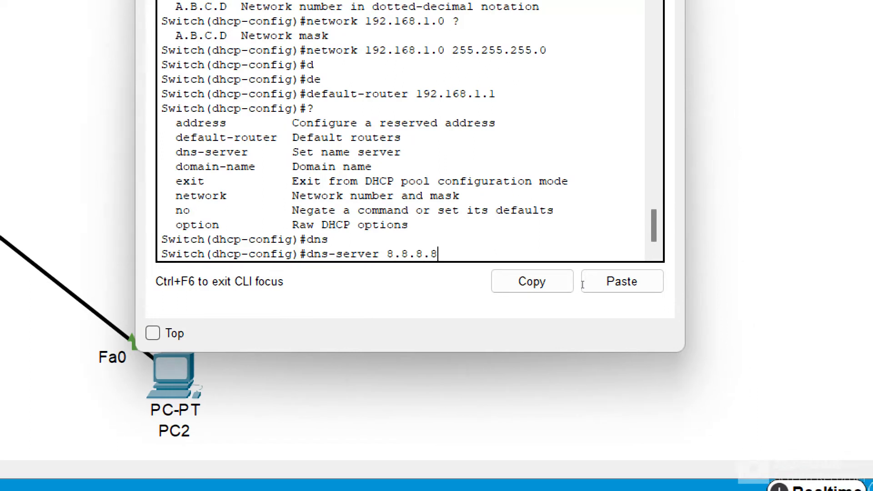
key("Return")
- Set the pool's domain name to itworldbyshoaib.com
type("domain")
key("Tab")
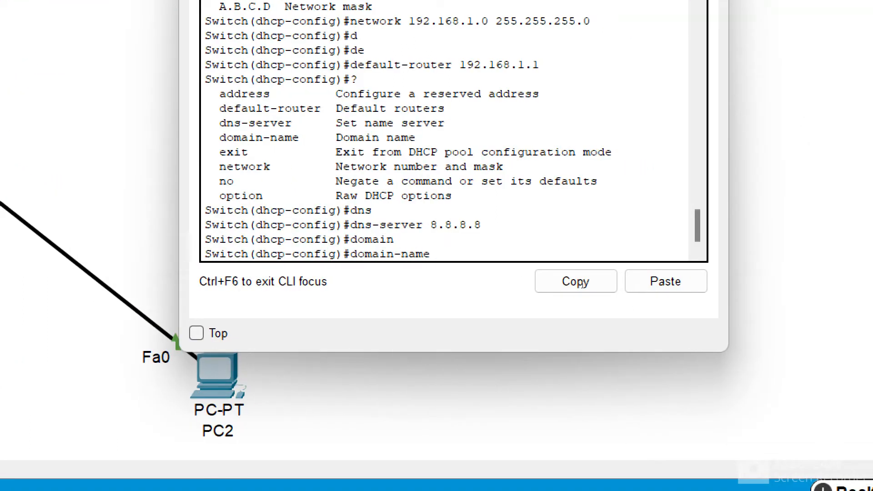
type("itworlda")
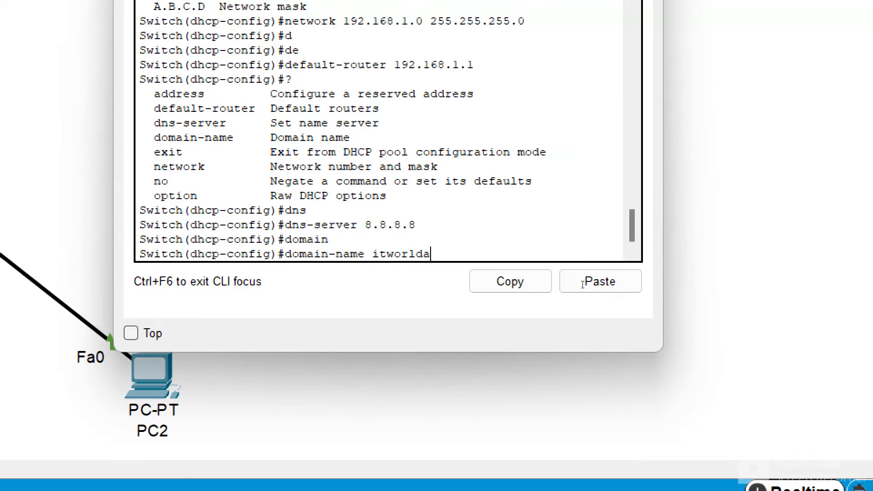
key("BackSpace")
type("bysho")
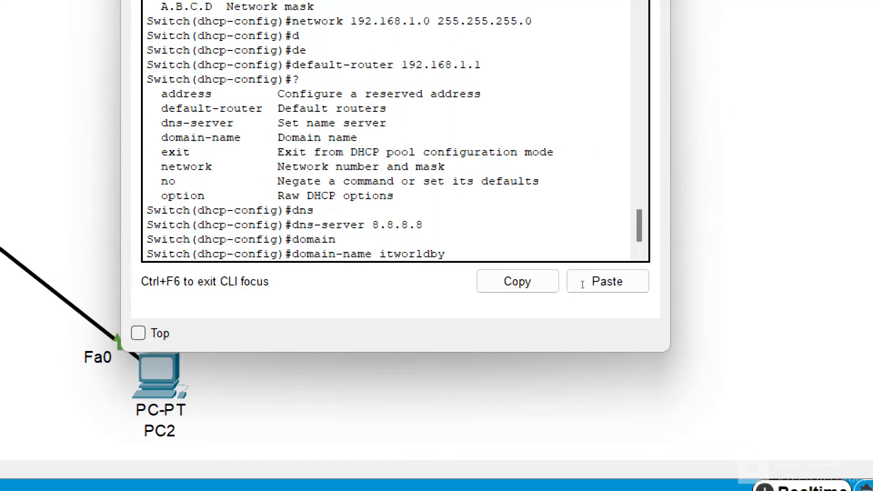
type("aib.com")
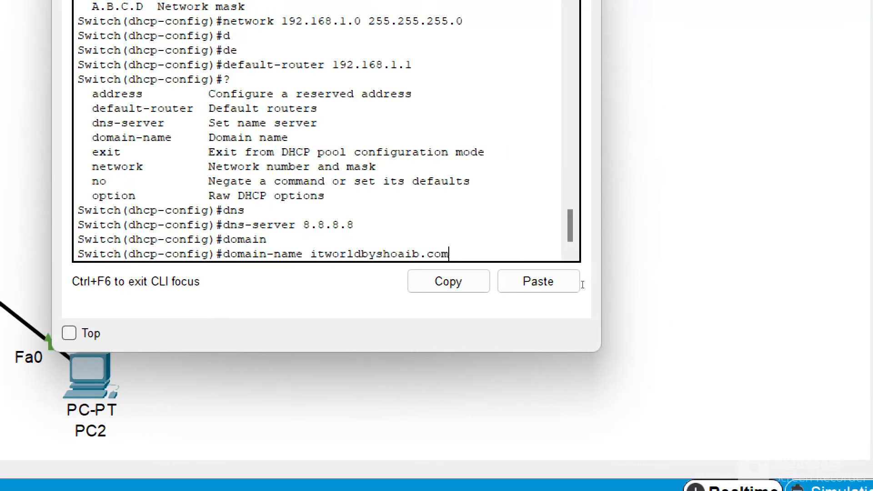
key("Return")
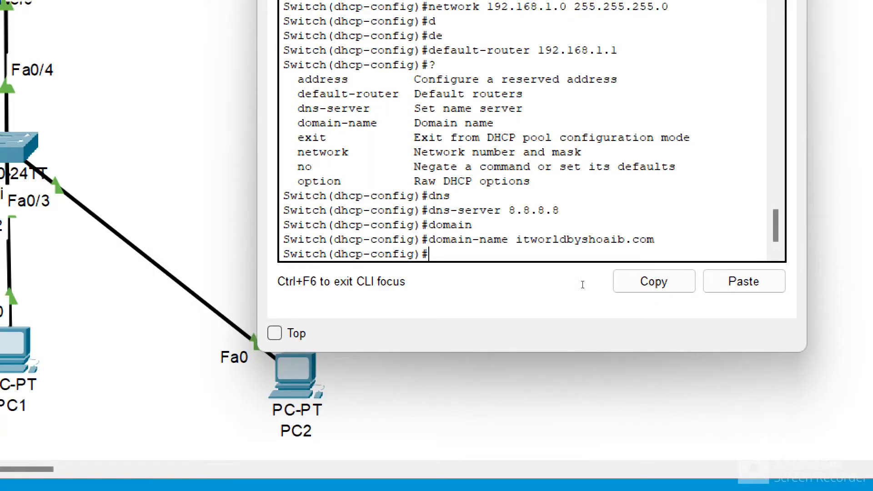
- Leave the DHCP pool configuration and enter the configuration of interface VLAN 1
type("exi")
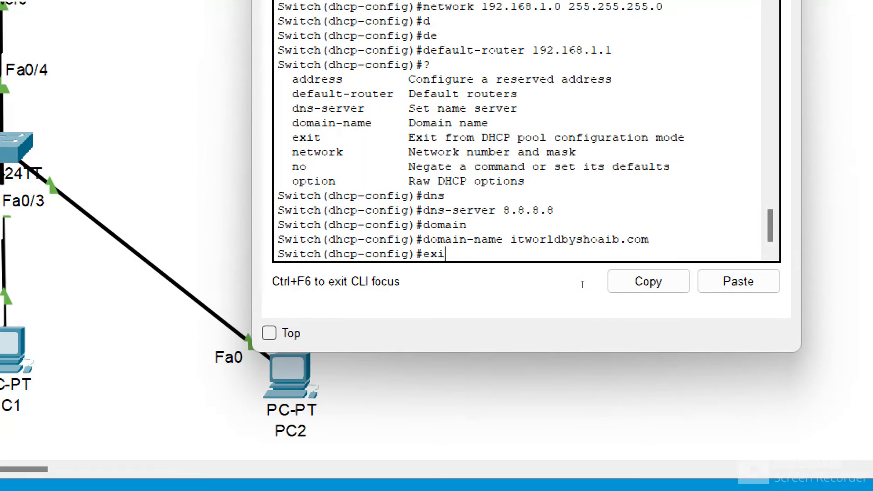
type("t")
key("Return")
key("Return")
type("int")
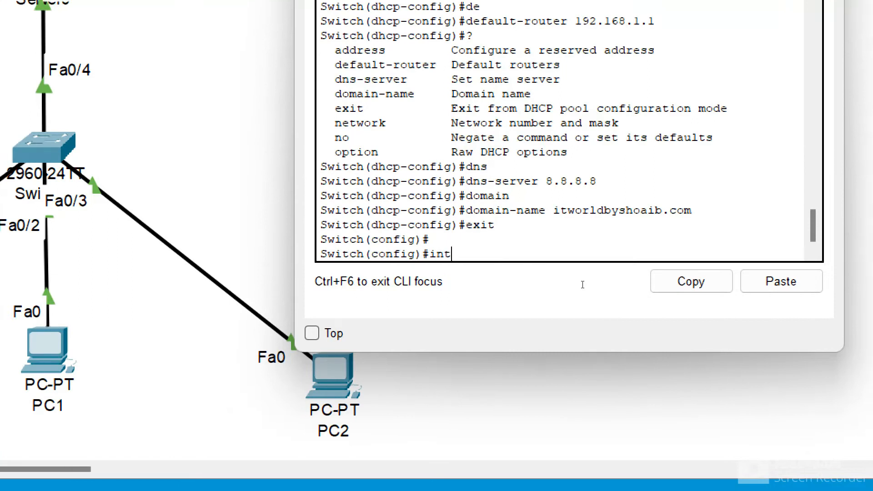
type("er vlan 1")
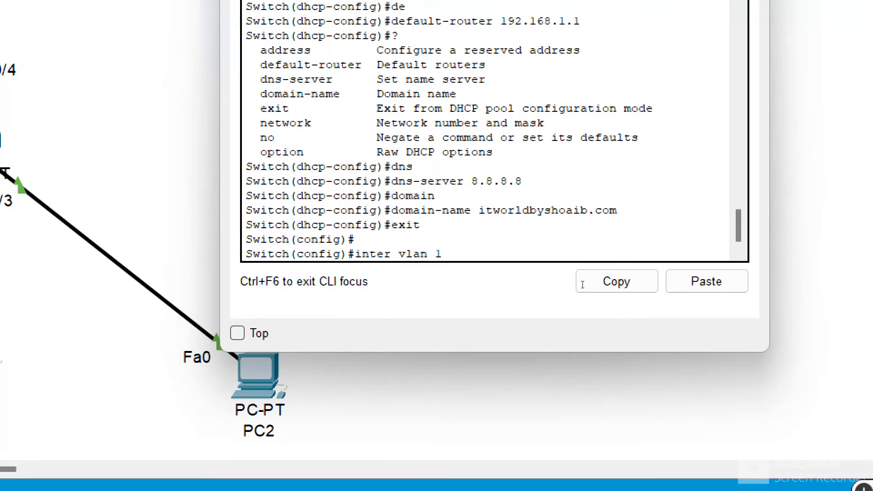
key("Return")
- Assign VLAN 1 the IP address 192.168.1.1 with mask 255.255.255.0
type("ip addr")
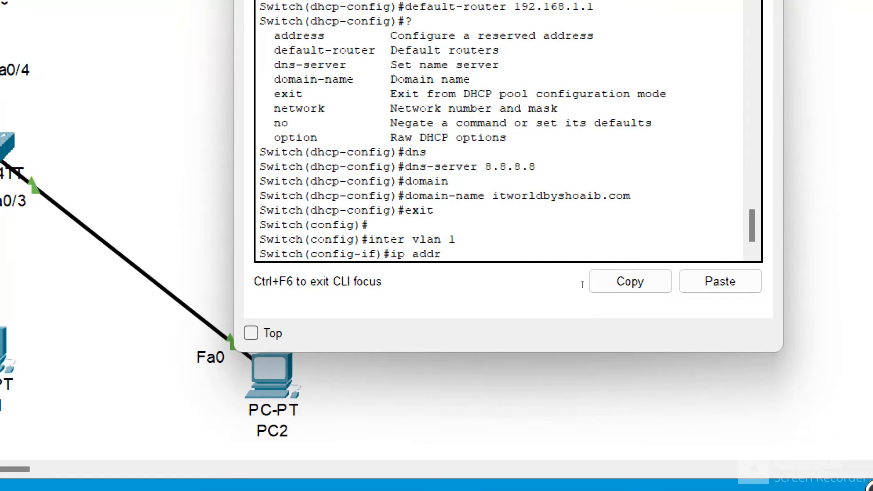
type(" 192.168")
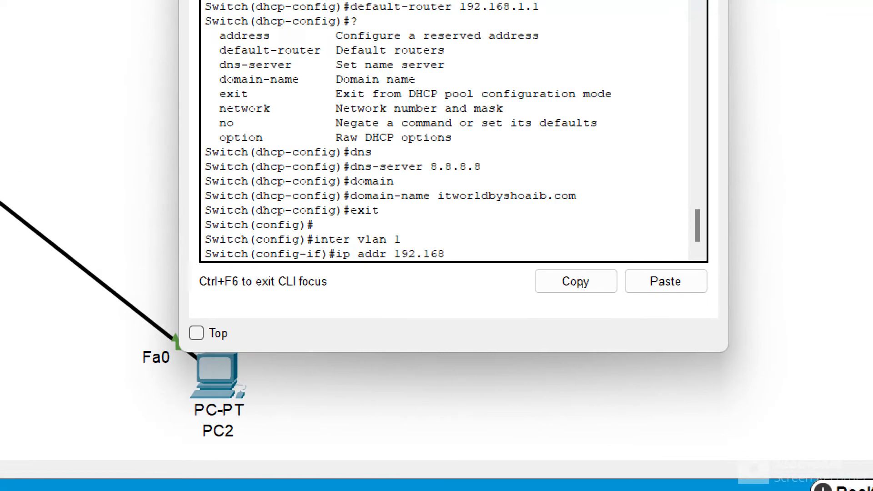
type(".1.1")
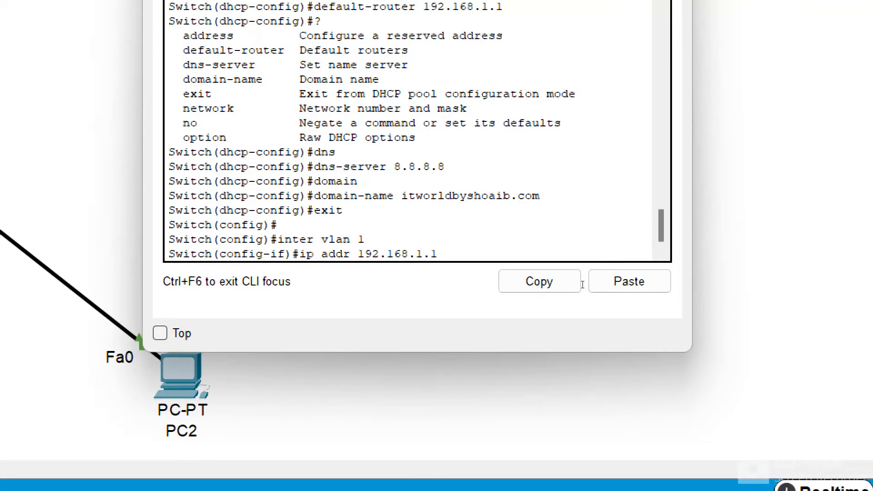
type(" 255.255.")
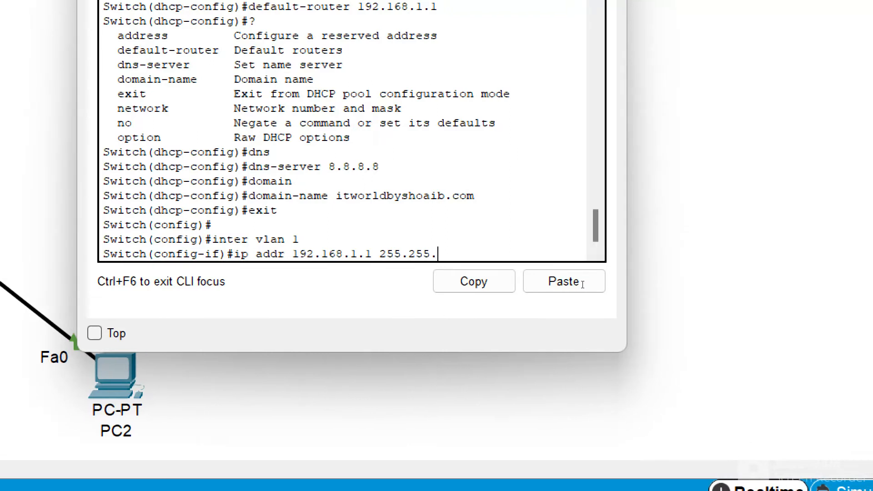
type("255.0")
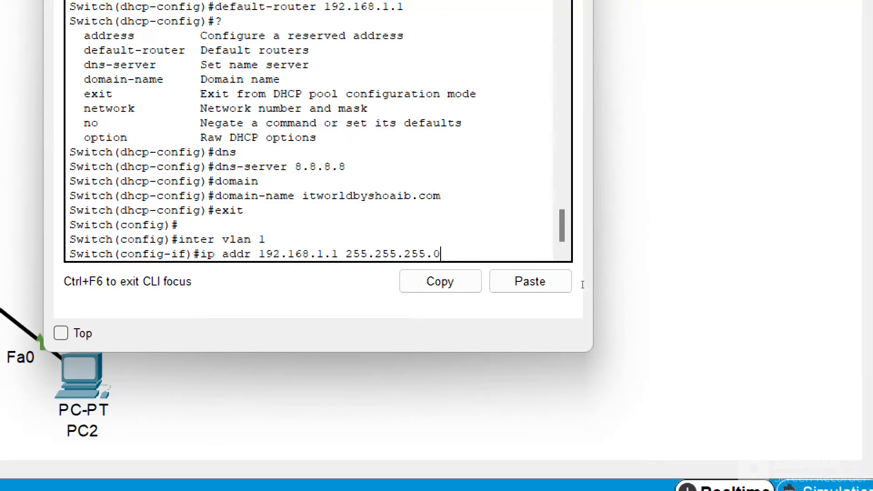
key("Return")
- Enable the VLAN 1 interface with no shutdown
type("nfig-if)#n")
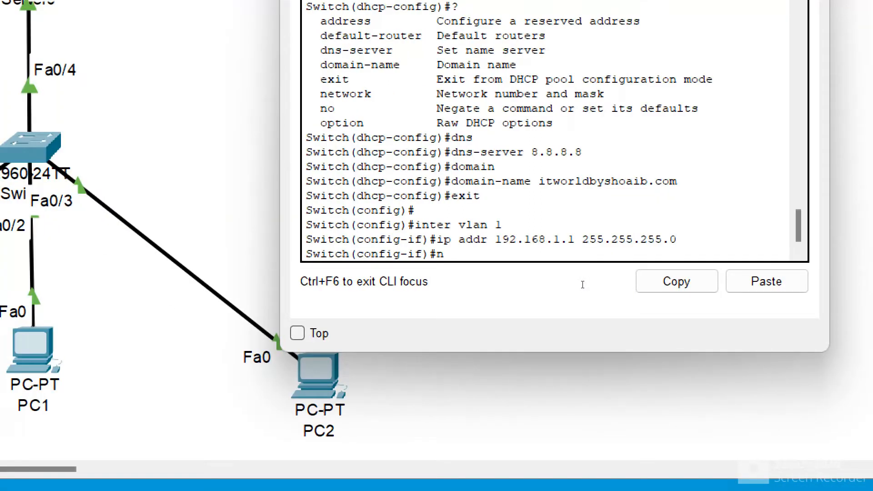
type("o shut")
key("Return")
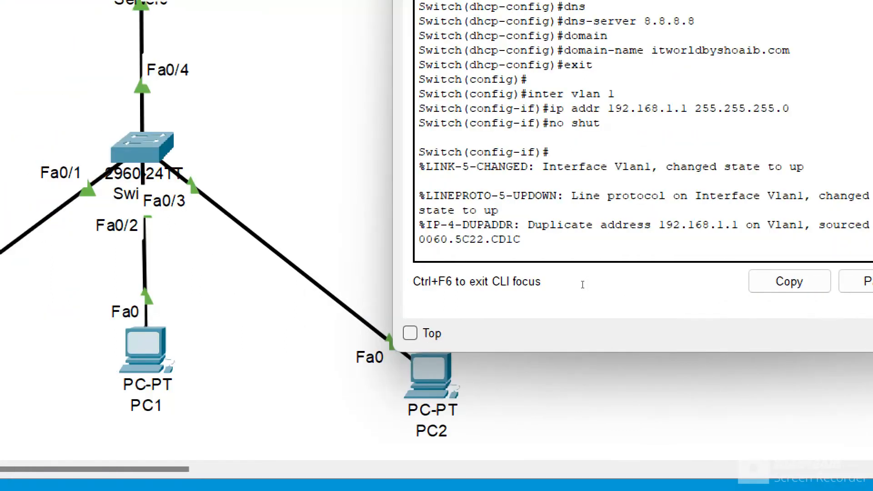
key("Return")
key("Return")
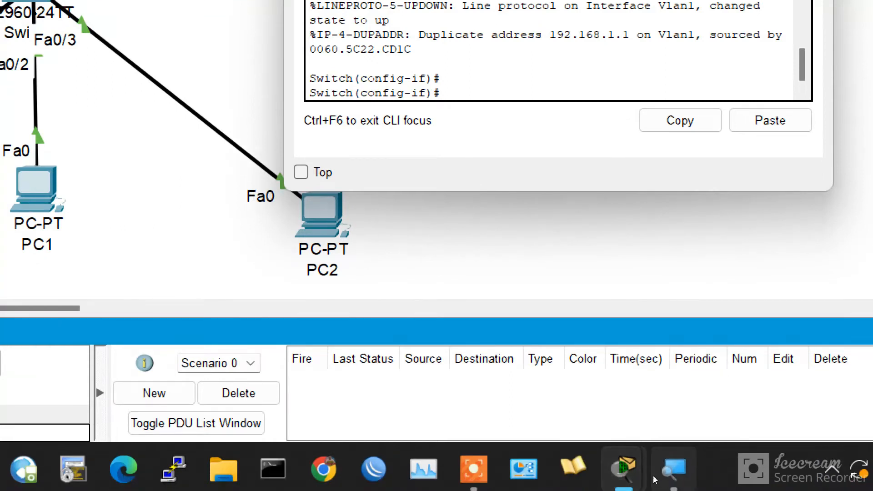
left_click(653, 480)
left_click(649, 485)
left_click(650, 484)
left_click(645, 471)
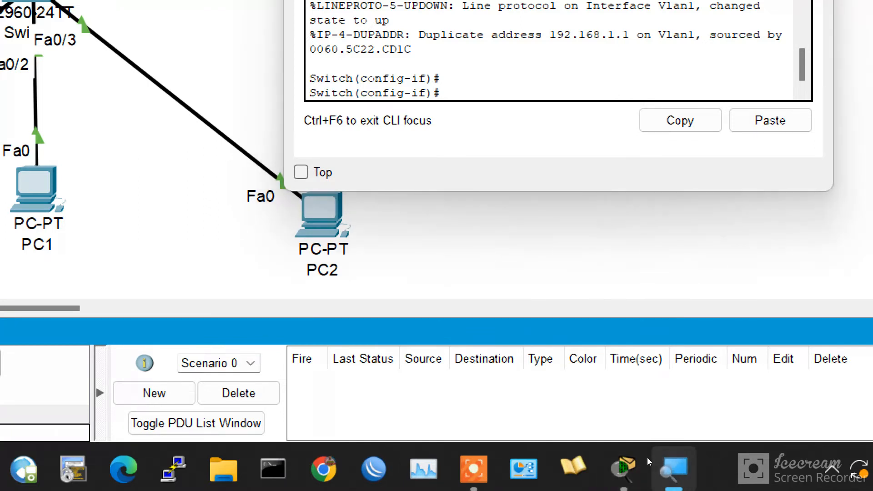
right_click(655, 477)
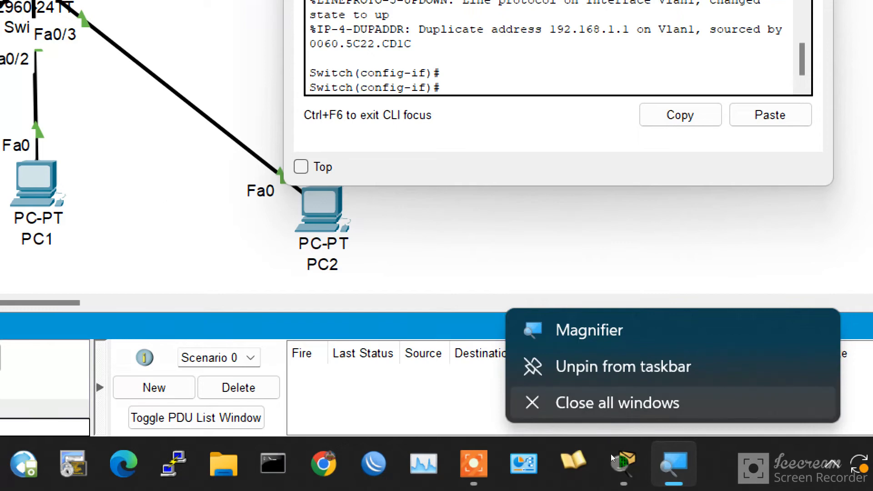
left_click(618, 403)
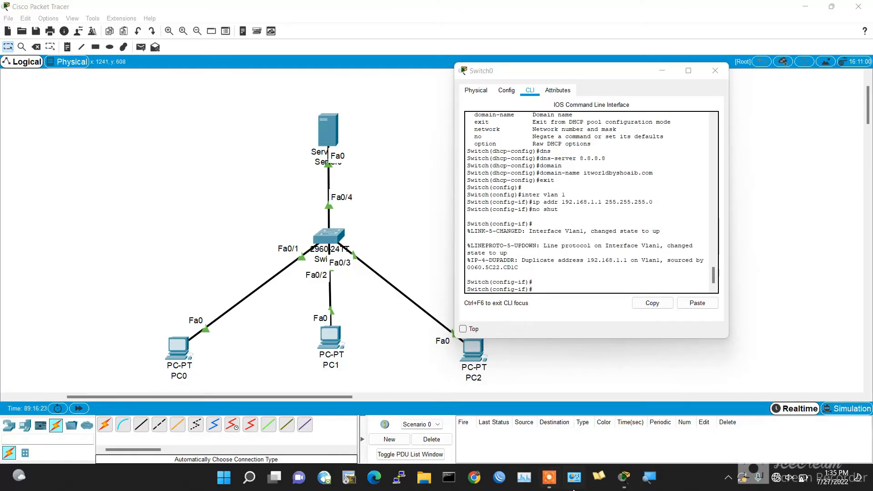
left_click(548, 479)
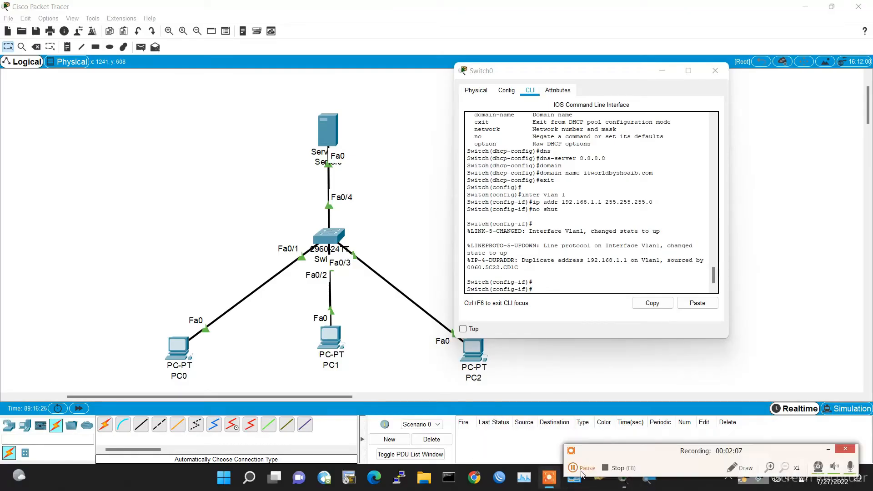
left_click(608, 470)
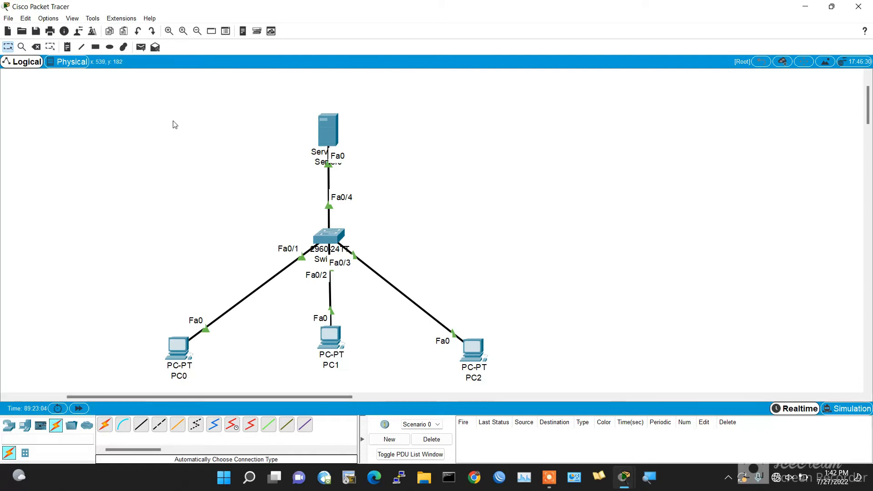
- Delete the server from the topology so the switch is the only DHCP source
left_click(37, 46)
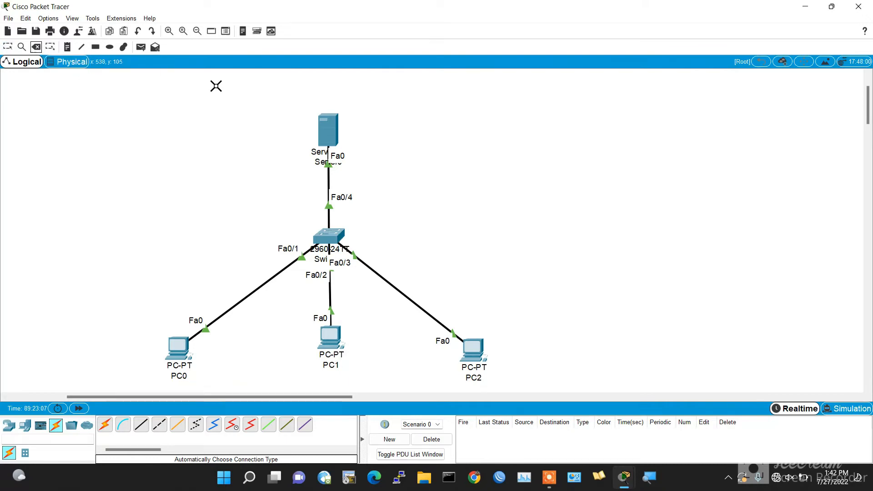
left_click(334, 126)
key("Escape")
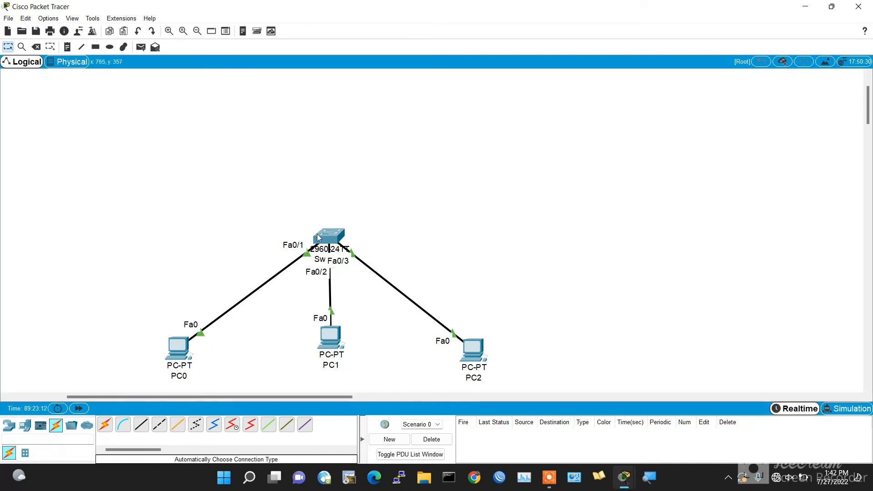
- Open PC0's IP Configuration and switch it to Static and back to DHCP to renew its address
left_click(180, 344)
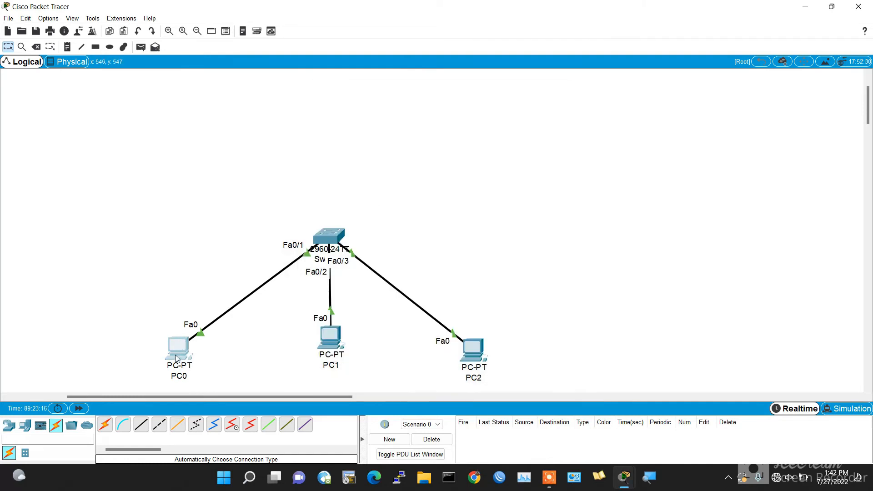
left_click(176, 354)
left_click(347, 162)
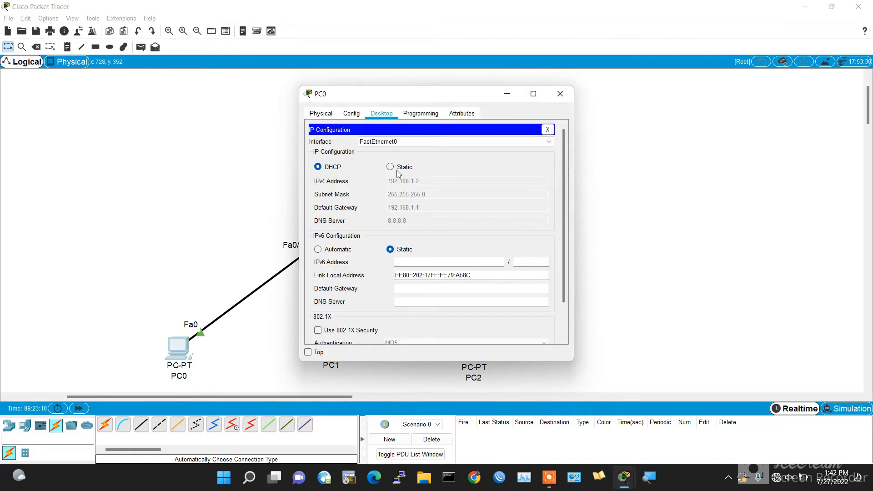
left_click(397, 172)
left_click(336, 167)
left_click(282, 228)
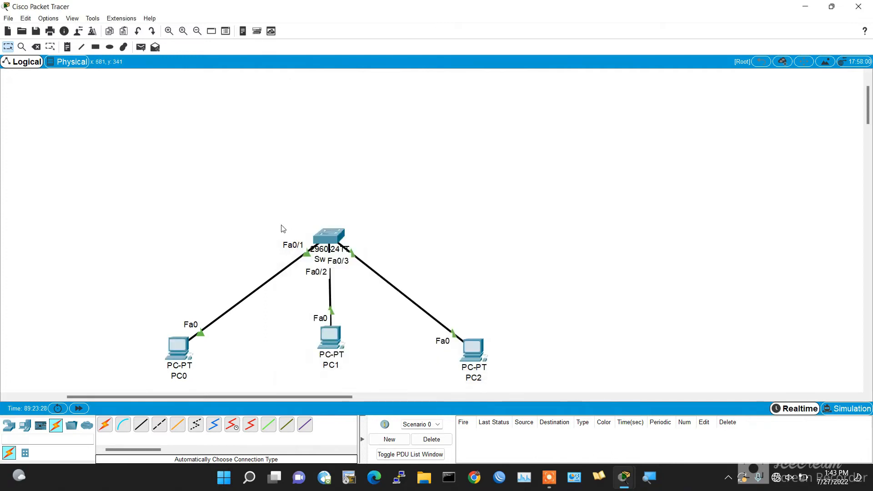
- Open the switch's CLI and exit interface configuration back to privileged EXEC mode
left_click(321, 239)
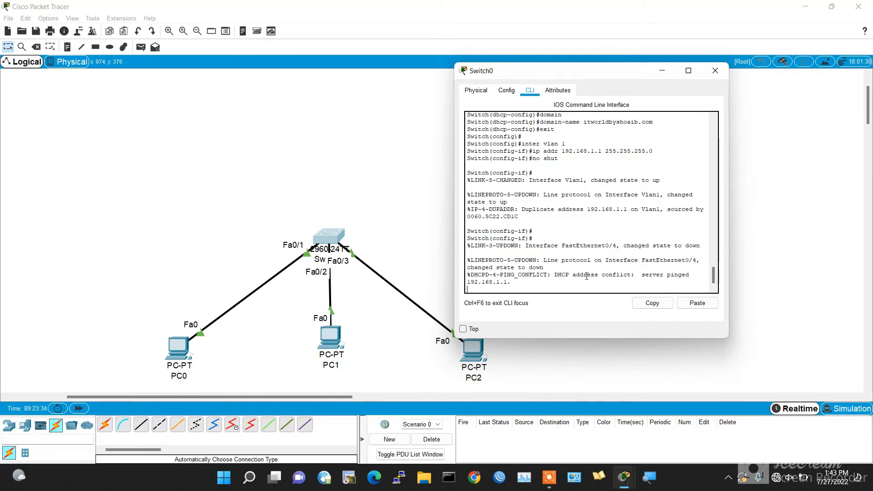
key("Return")
key("Return")
key("Return")
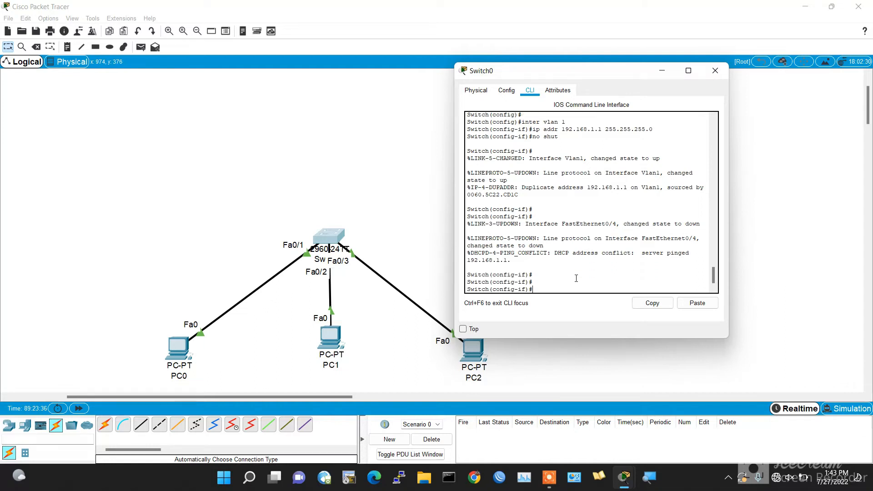
key("ctrl+z")
key("Return")
key("Return")
key("Return")
- Run show dhcp lease on the switch to list the addresses it has leased
type("shoq")
key("Tab")
type("=")
key("Tab")
key("BackSpace")
key("BackSpace")
key("Tab")
type("d")
key("Tab")
type("?")
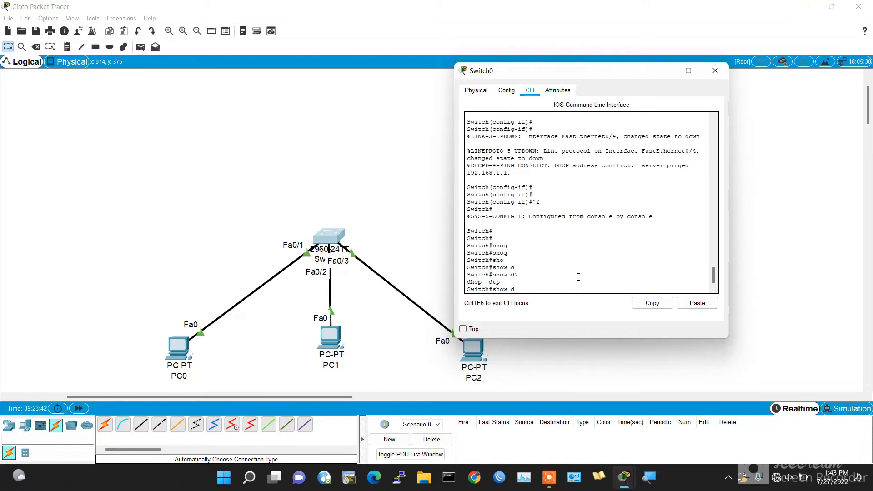
type("h")
key("Tab")
type("?")
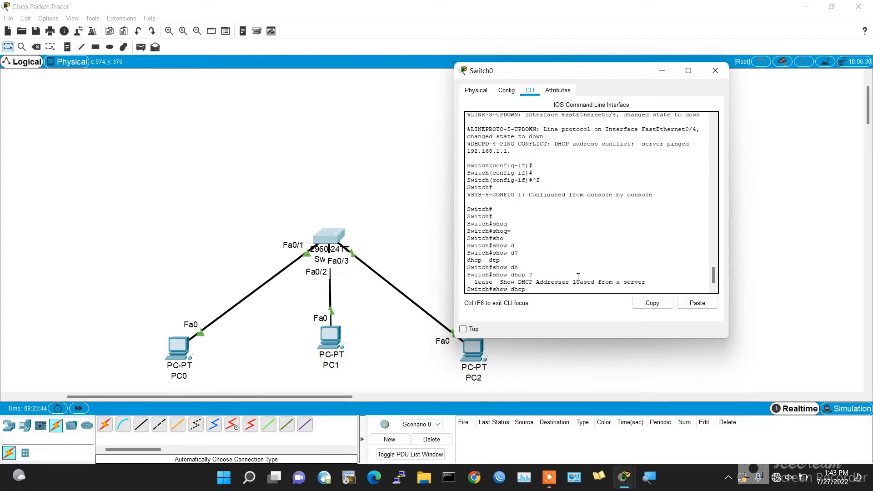
type("l")
key("Tab")
key("Return")
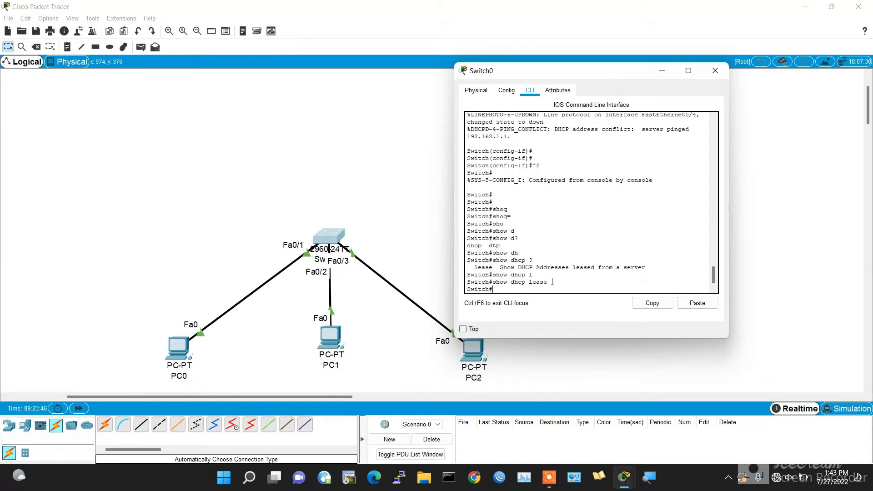
key("Up")
key("Return")
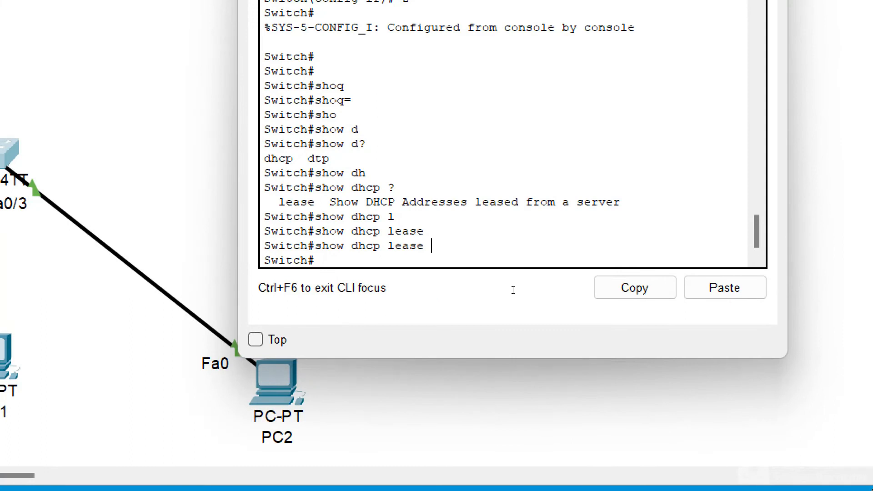
- Enter global configuration and exclude addresses 192.168.1.1 through 192.168.1.50 from DHCP assignment
type("conf t")
key("Return")
key("Return")
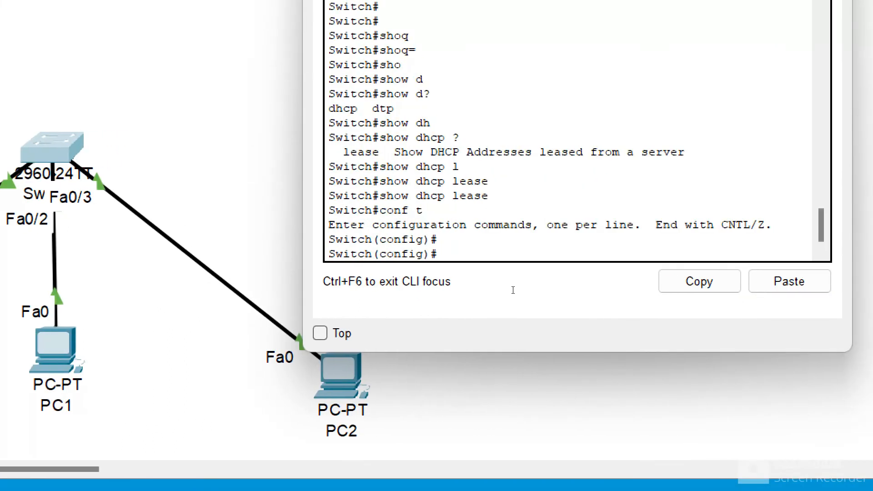
type("ip dh")
key("Tab")
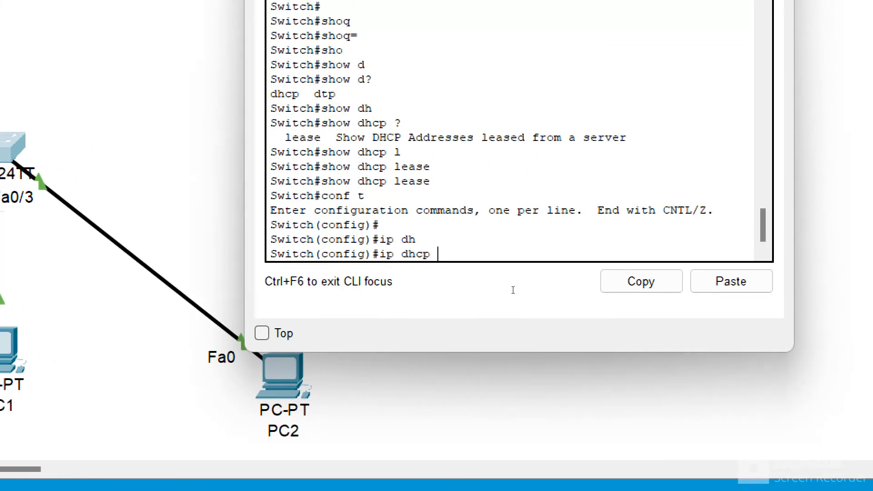
type("ex")
key("Tab")
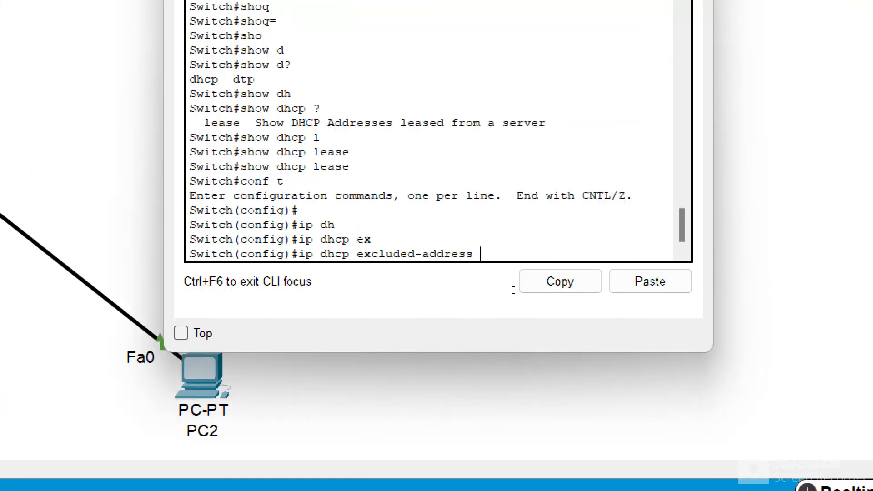
type("?192.168.")
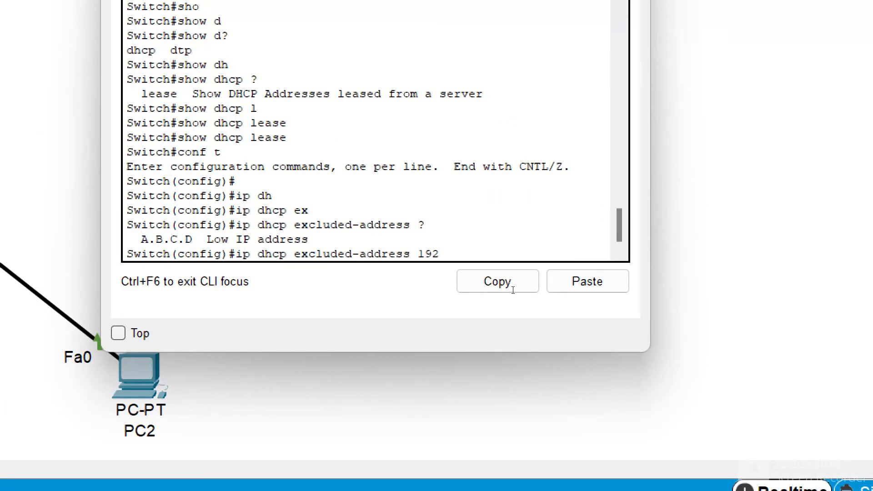
type("1.1 192.1")
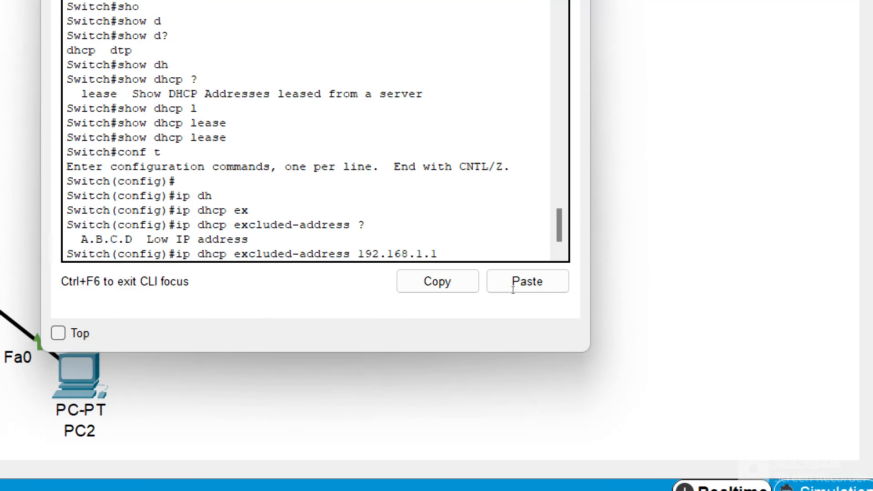
type("68.1.")
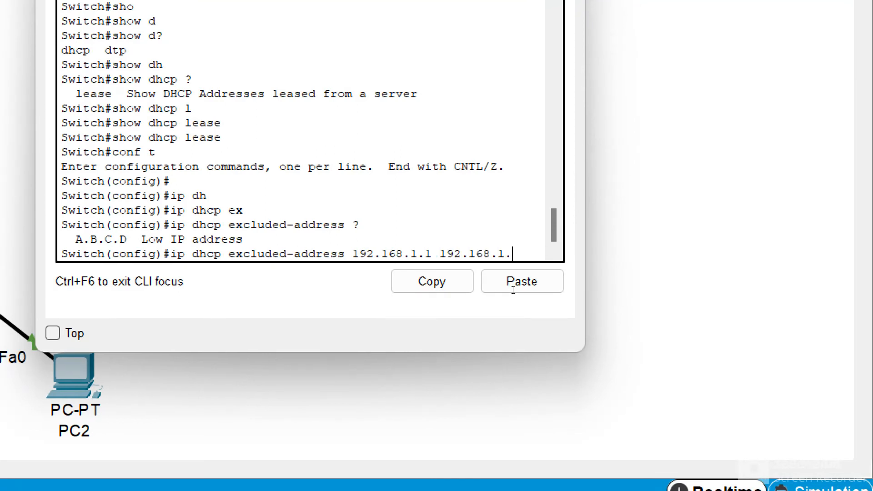
type("50")
key("Return")
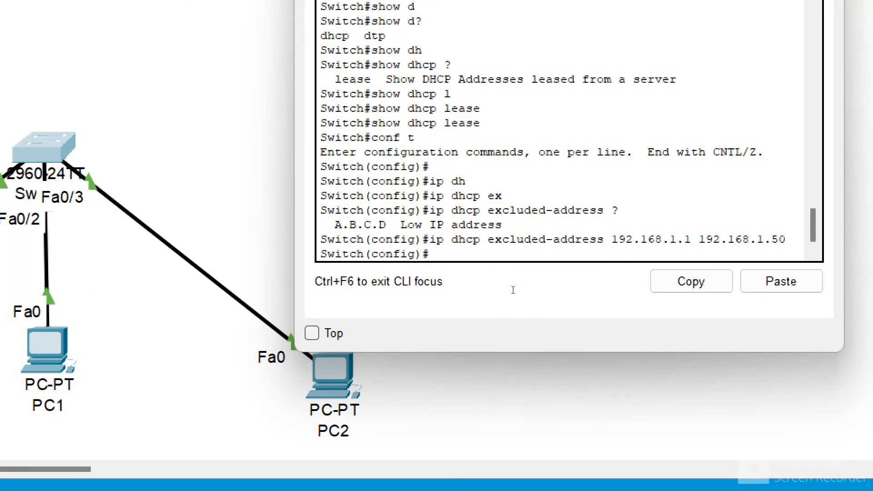
- Exit configuration mode and save the running configuration with wr
key("ctrl+z")
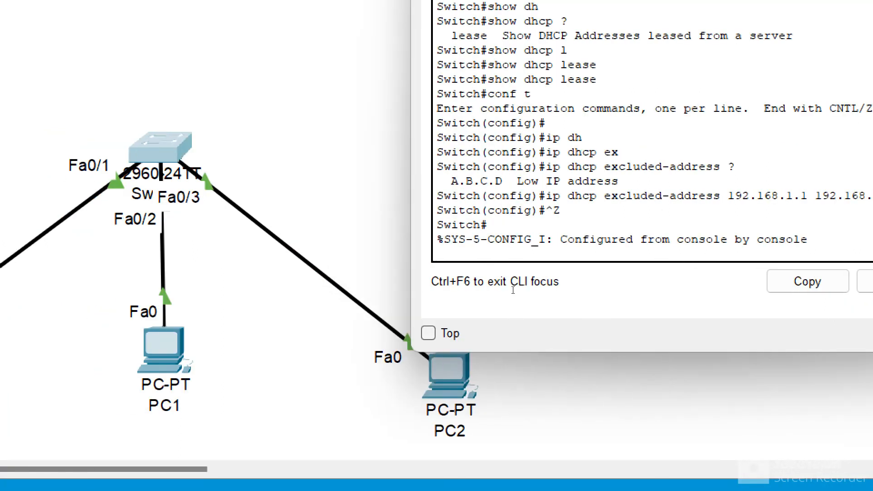
key("Return")
key("Return")
type("wr")
key("Return")
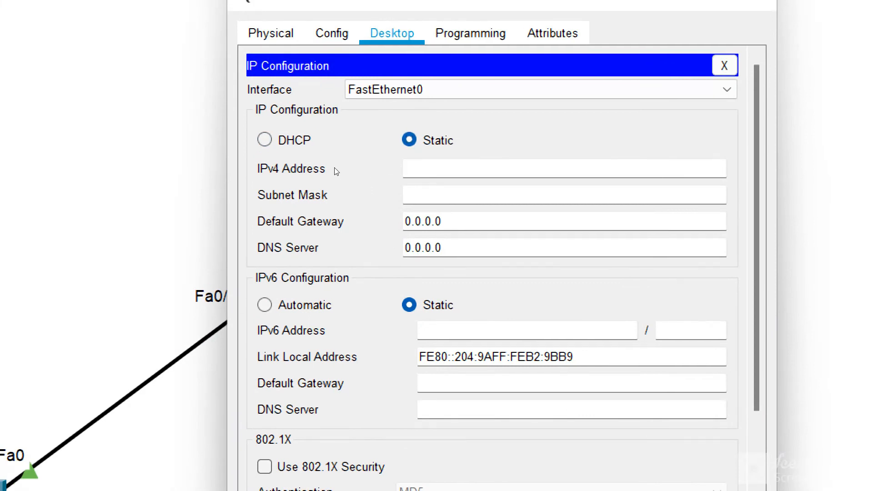
- Set another PC's IP configuration to DHCP so it requests an address from the switch
left_click(333, 163)
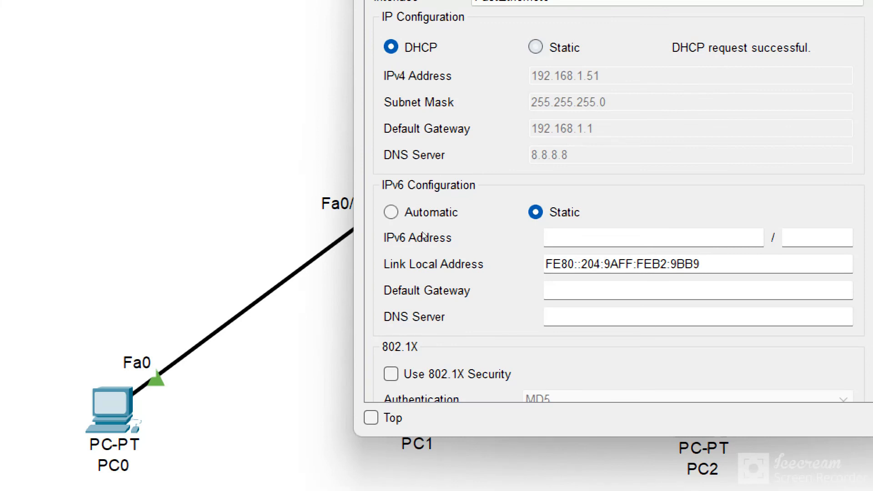
mouse_move(245, 236)
left_mouse_down()
mouse_move(321, 251)
mouse_move(259, 240)
left_mouse_up()
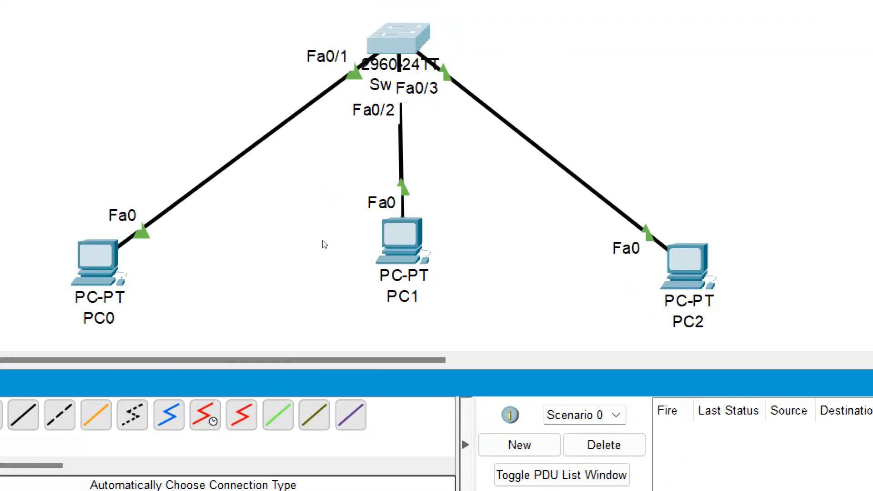
- Return to the switch CLI and run show dhcp lease
key("alt+Tab")
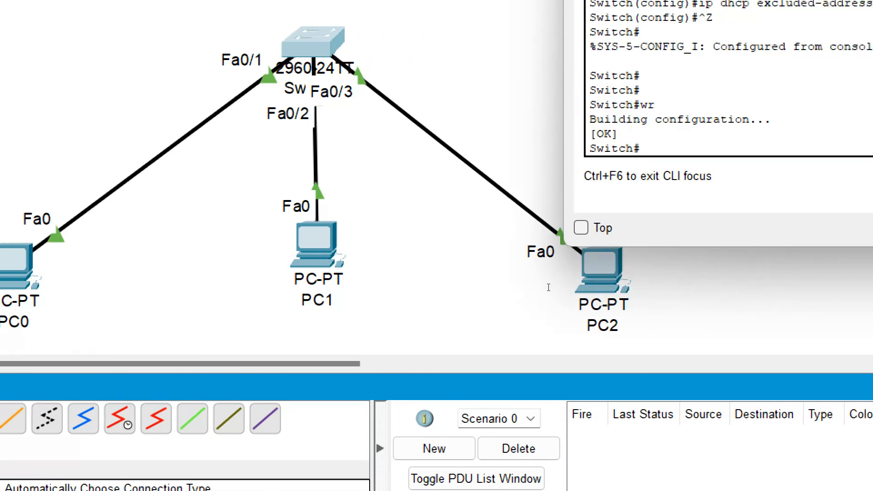
type("show dh")
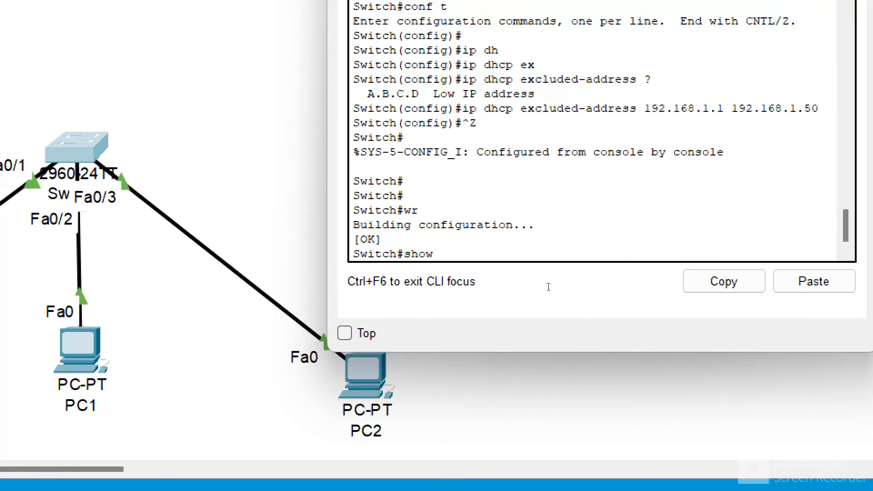
key("Tab")
type("?")
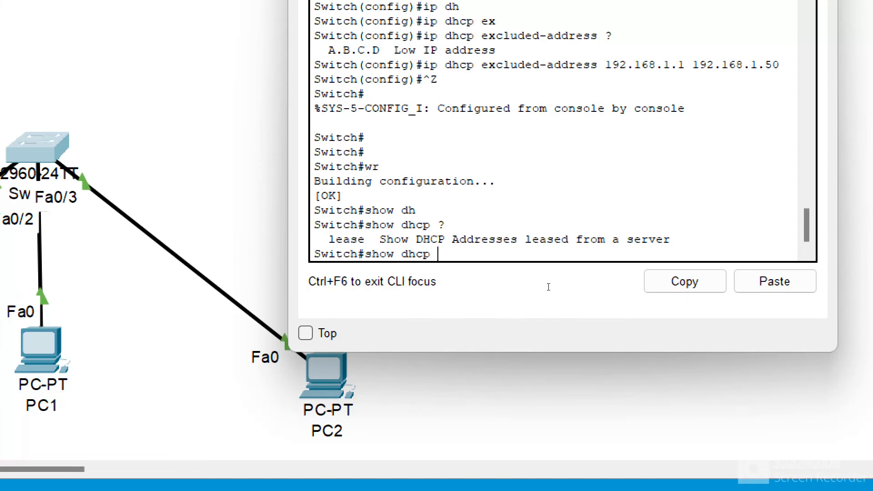
type("l")
key("Tab")
key("Return")
- Browse the show ip dhcp options and run show ip dhcp binding to list assigned addresses
type("show ip")
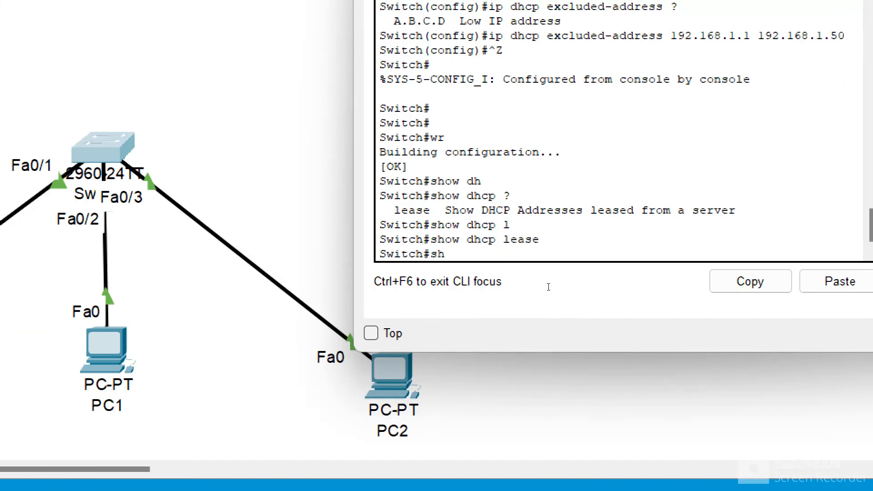
key("Tab")
type("?")
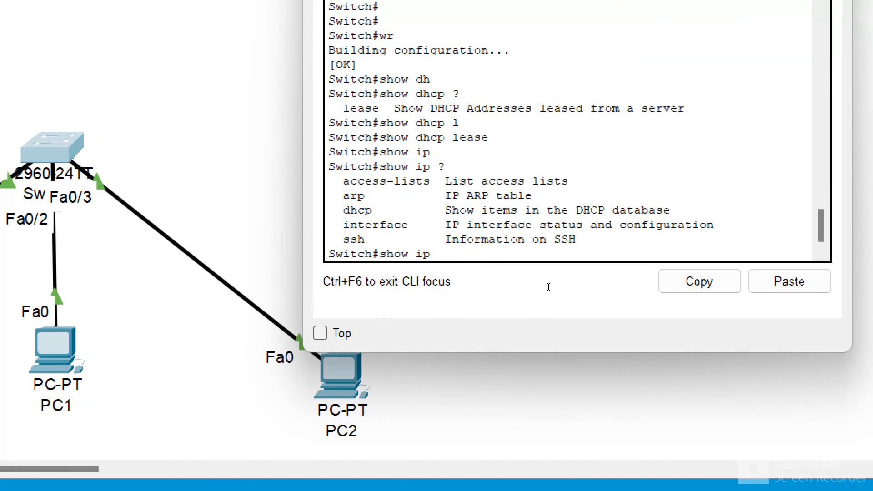
type("dh")
key("Tab")
type("?")
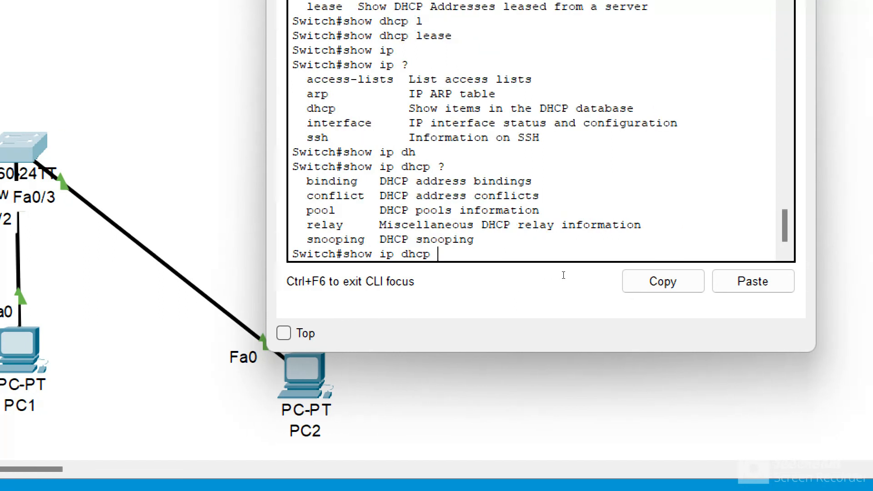
type("bi")
key("Tab")
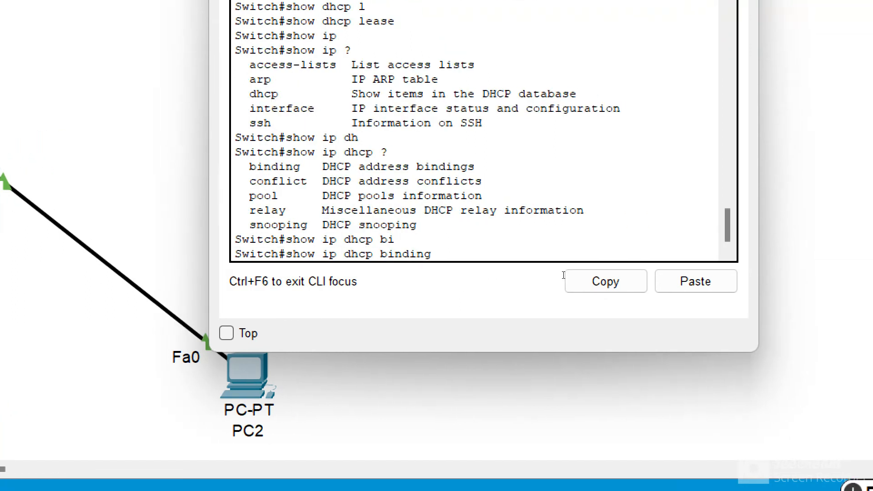
key("Return")
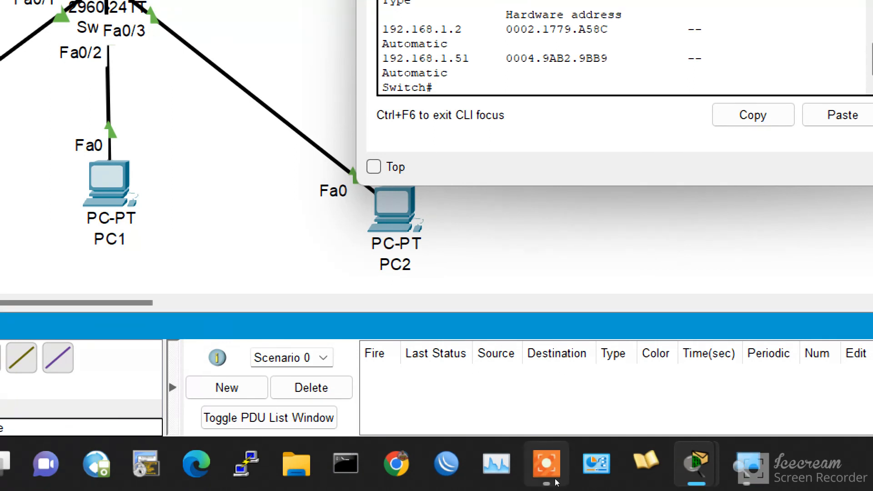
left_click(556, 481)
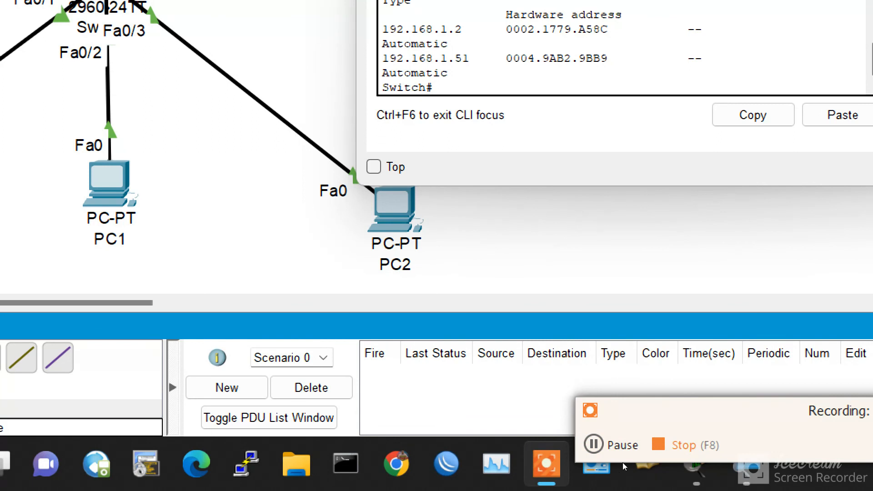